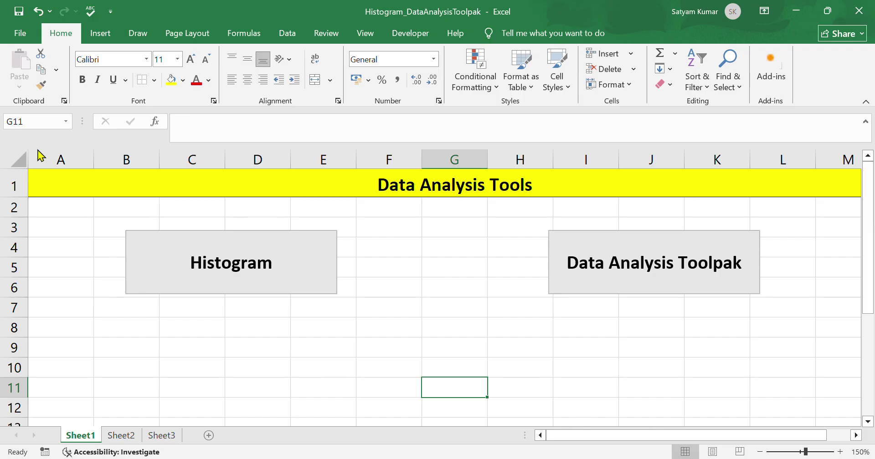
Insert a histogram chart from the Sale column, B2:B17, on Sheet2.
left_click(118, 437)
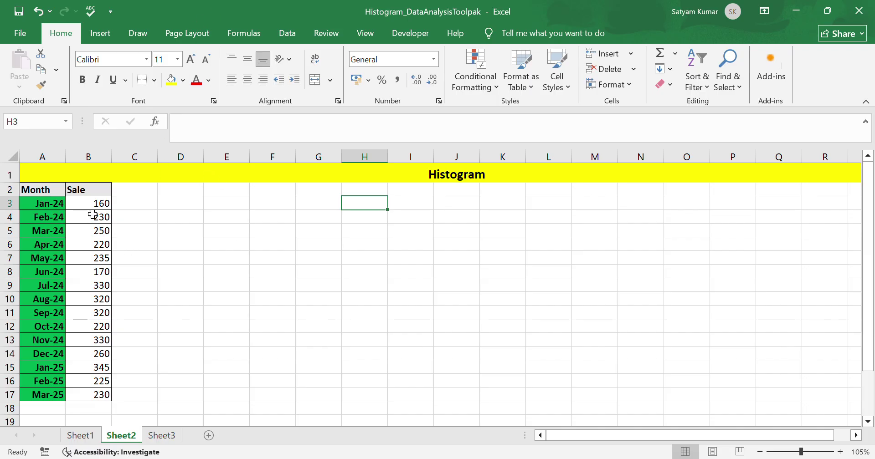
left_click_drag(93, 204, 90, 399)
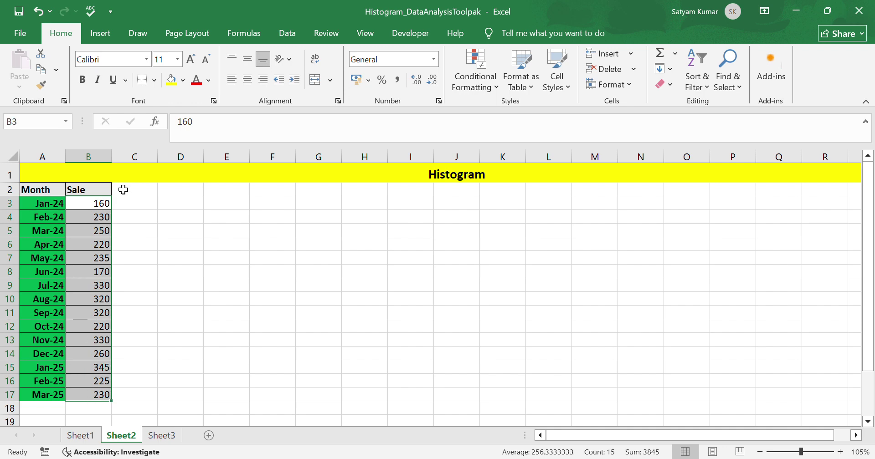
left_click(170, 234)
left_click_drag(82, 191, 93, 395)
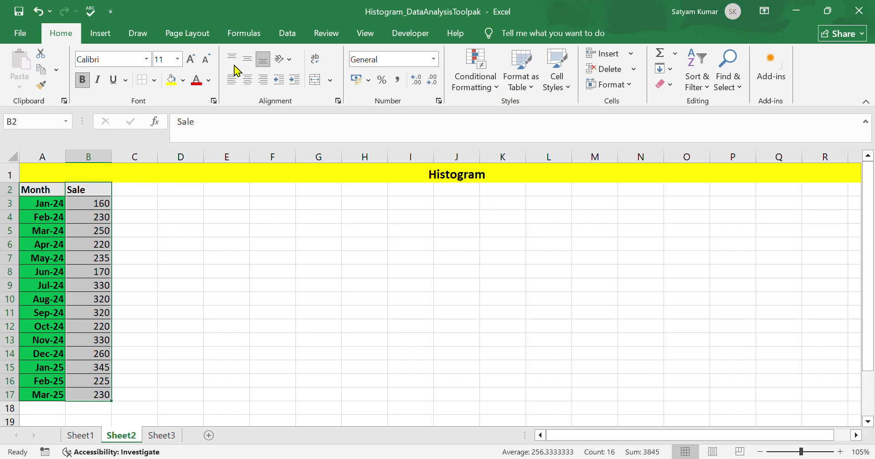
left_click(116, 36)
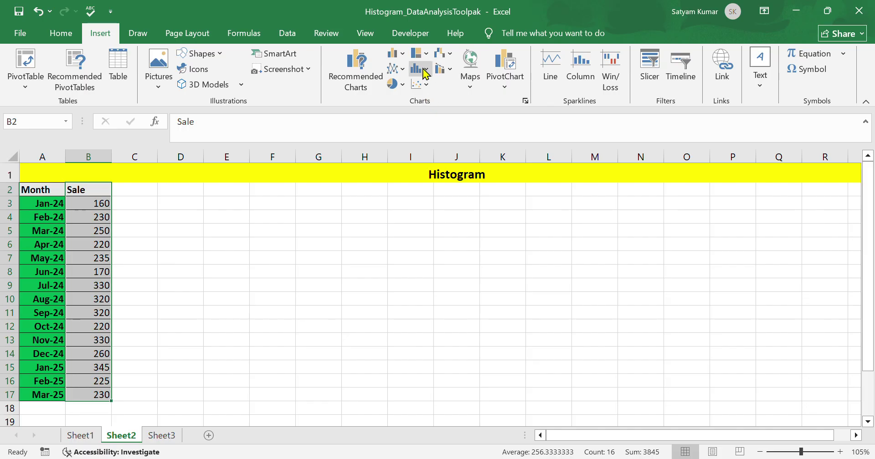
left_click(424, 72)
left_click(423, 89)
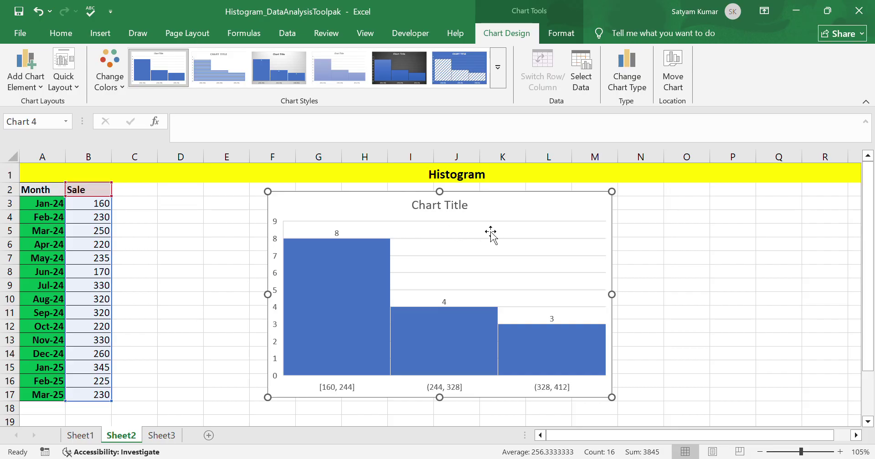
Recolor the histogram's bars to orange.
left_click(657, 276)
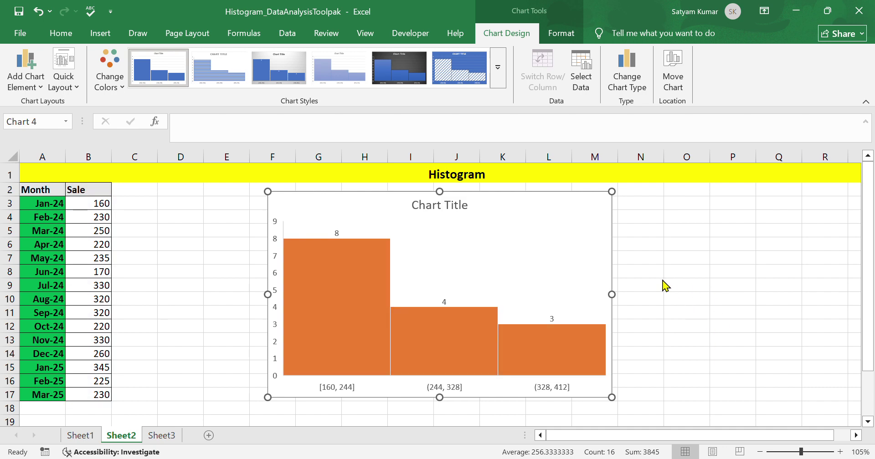
left_click(507, 260)
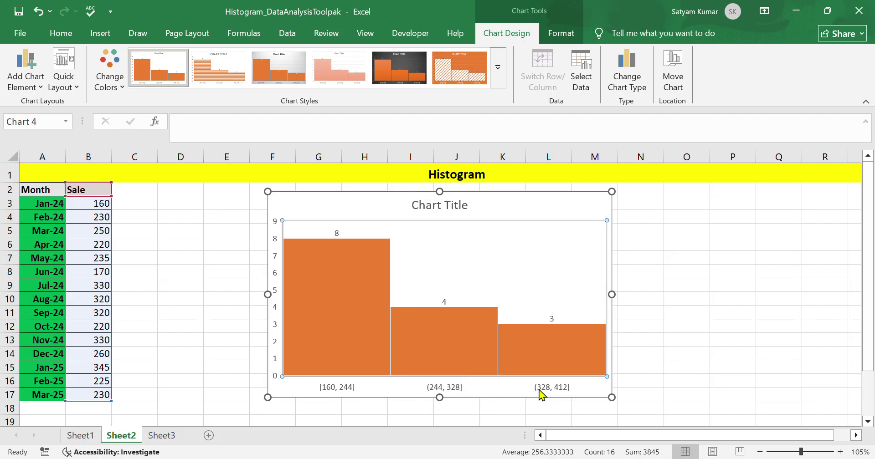
Open the formatting options of the histogram's horizontal axis and set the number of bins to 5.
double_click(581, 392)
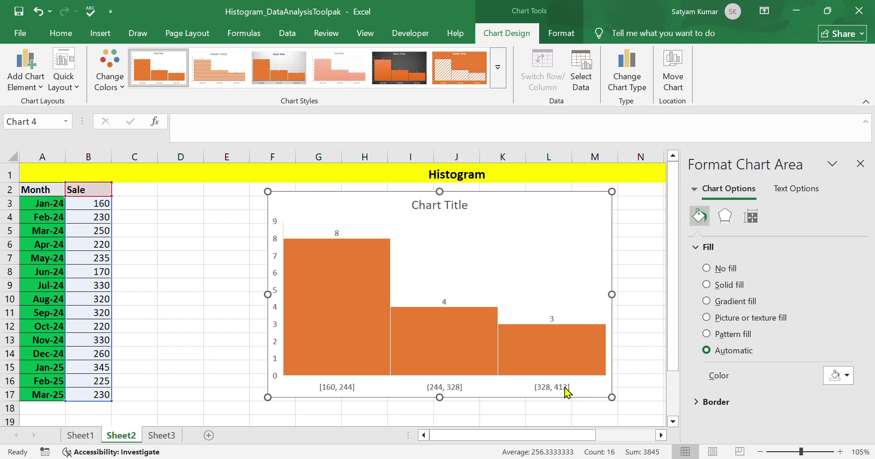
left_click(566, 391)
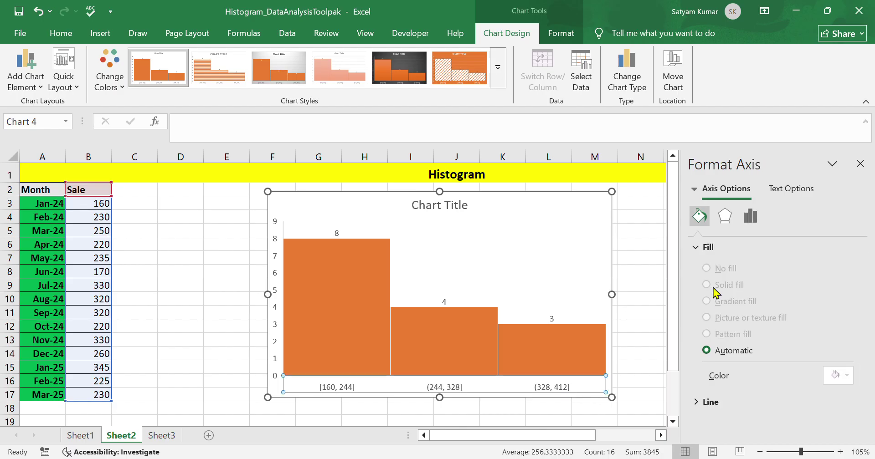
left_click(645, 272)
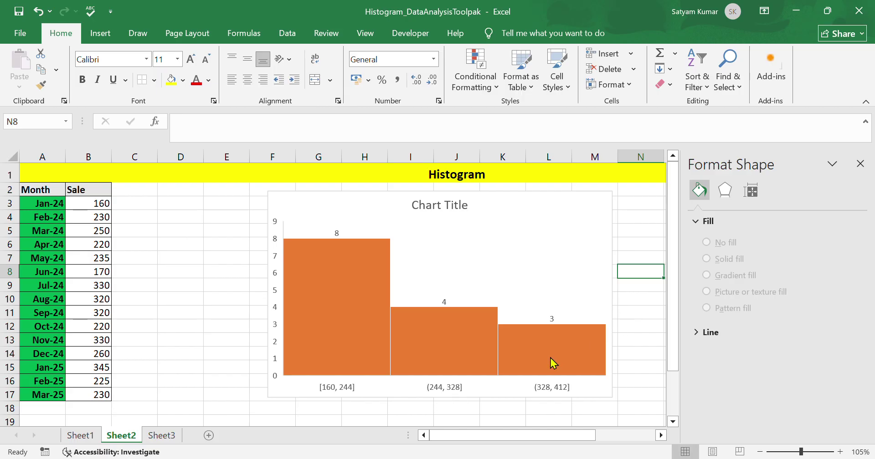
left_click(548, 387)
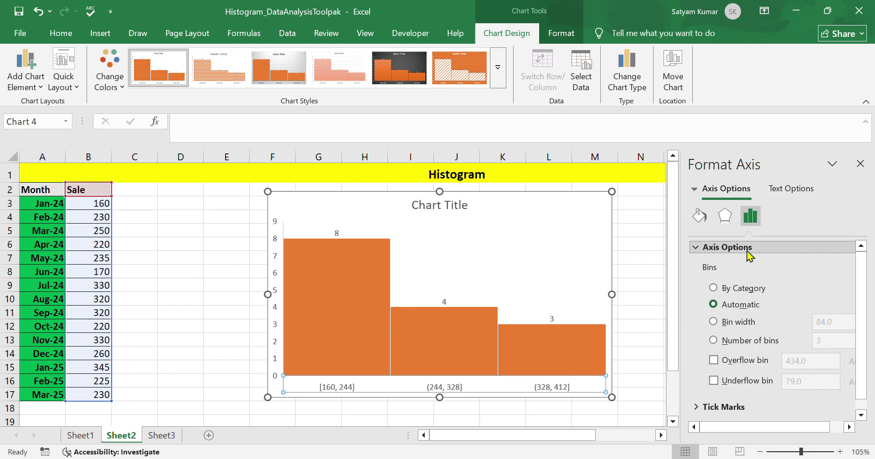
scroll(747, 254, "down", 1)
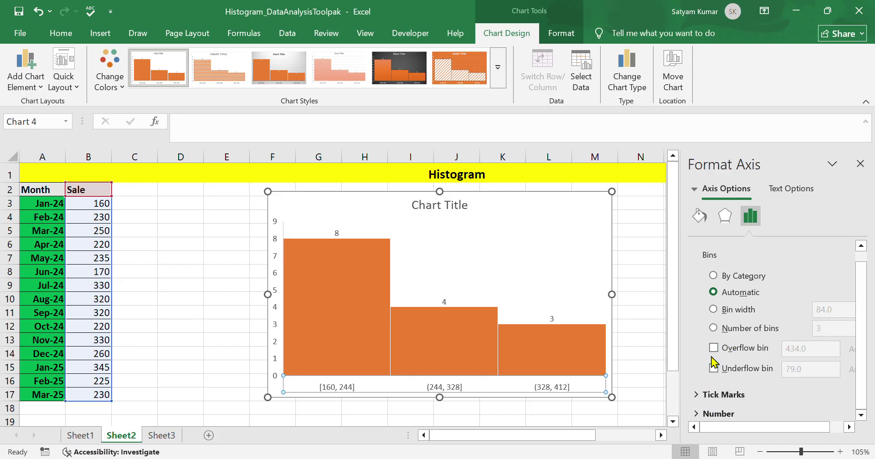
left_click(713, 328)
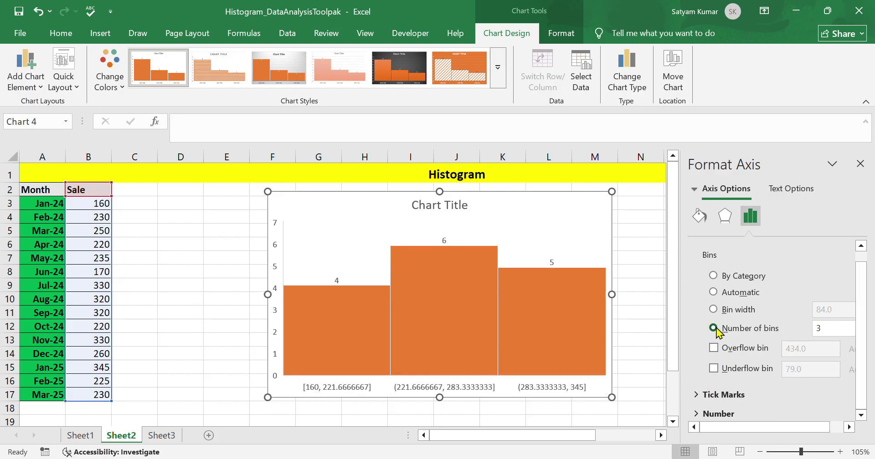
left_click(844, 354)
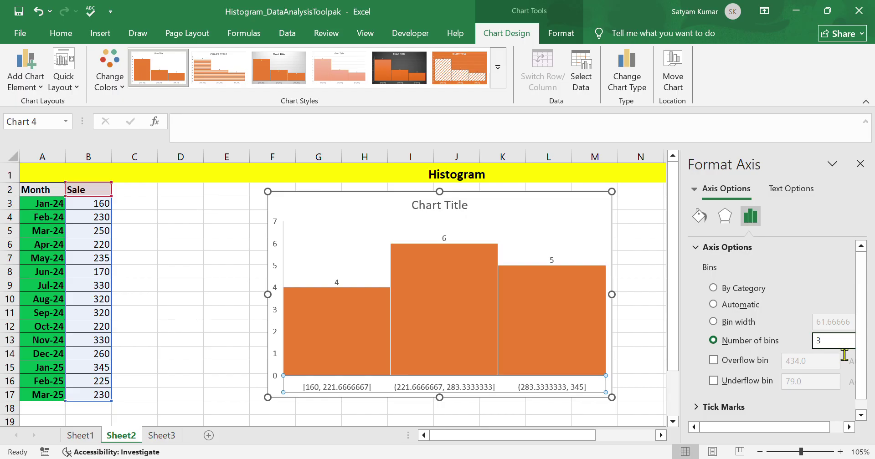
key("BackSpace")
Enable the overflow bin on the horizontal axis and set its threshold to 300.
left_click(714, 360)
left_click(809, 360)
left_click_drag(818, 370, 796, 375)
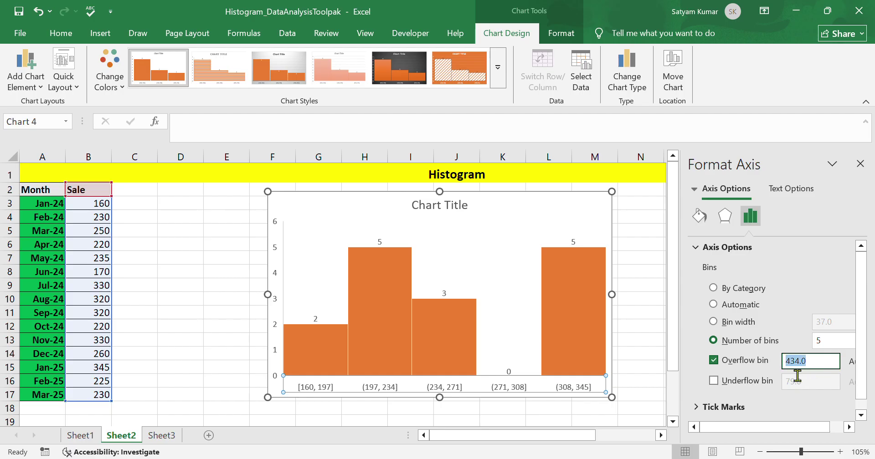
key("BackSpace")
type("4")
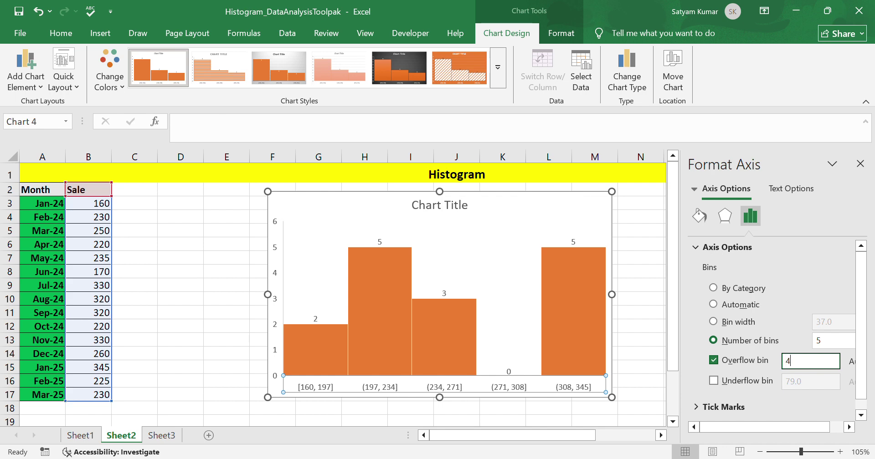
key("BackSpace")
type("33")
type("0")
key("BackSpace")
key("BackSpace")
type("00")
Enable the underflow bin on the horizontal axis and set its threshold to 200.
left_click(713, 381)
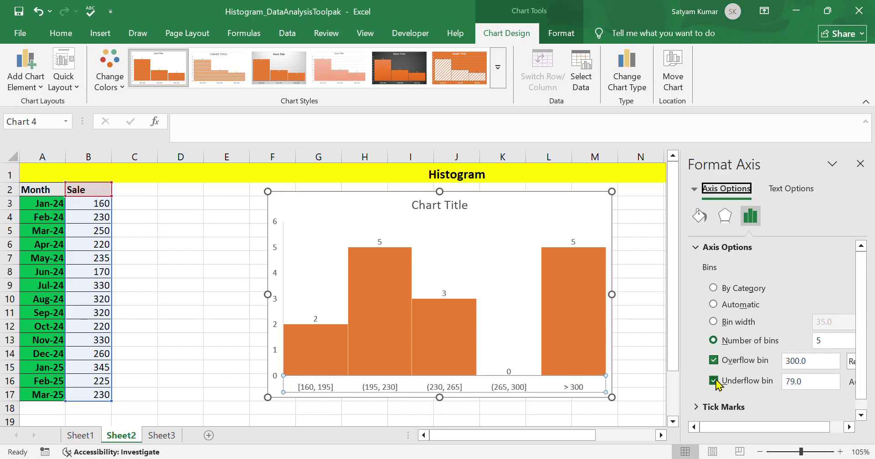
left_click(810, 387)
key("BackSpace")
type("200")
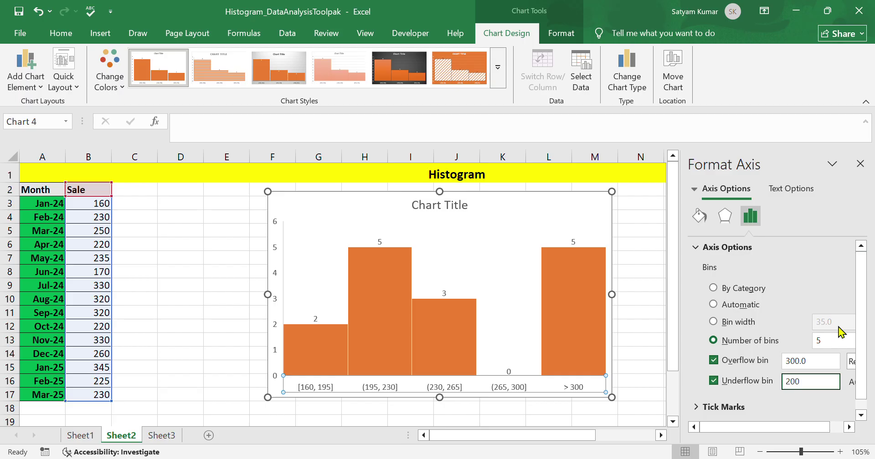
Switch the horizontal axis to binning by width and set the bin width to 40.
scroll(843, 346, "down", 1)
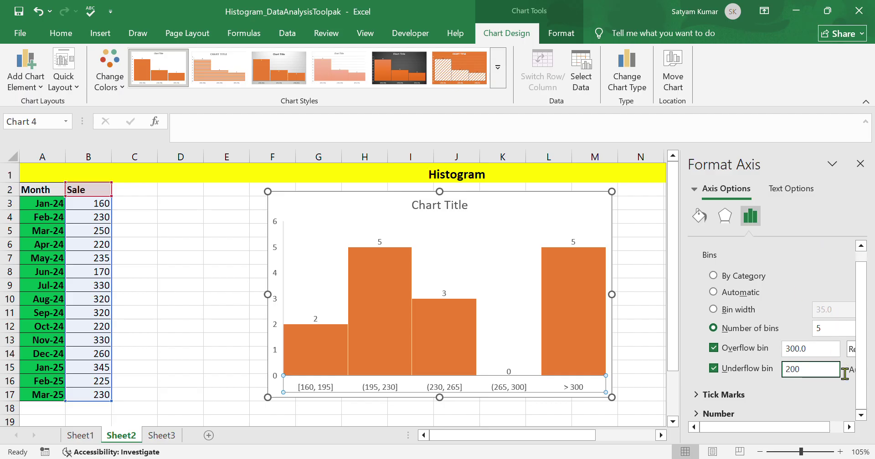
left_click(714, 310)
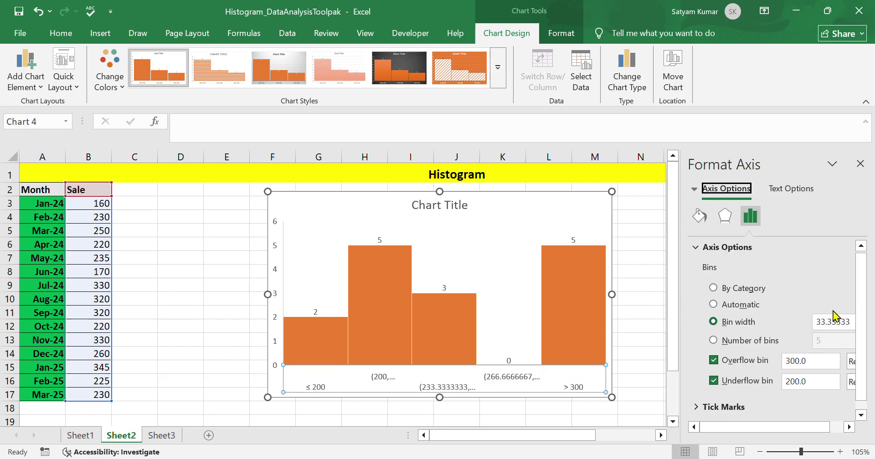
left_click(853, 325)
key("BackSpace")
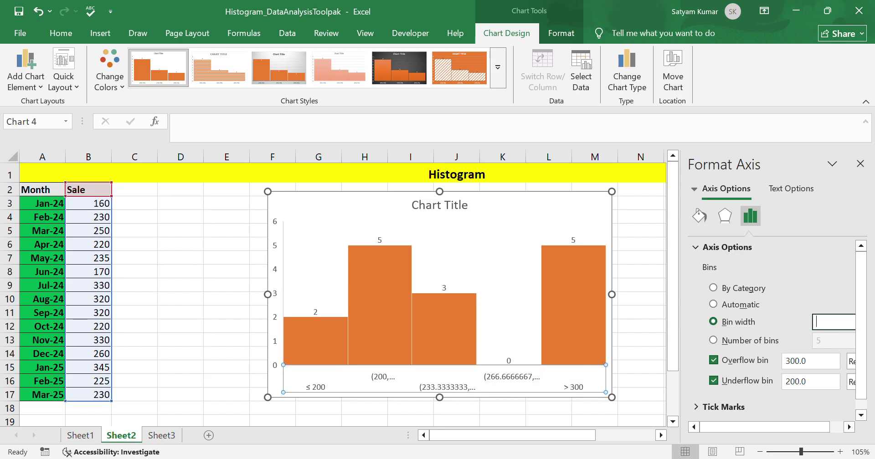
type("40")
scroll(720, 379, "down", 1)
scroll(724, 374, "up", 1)
key("Return")
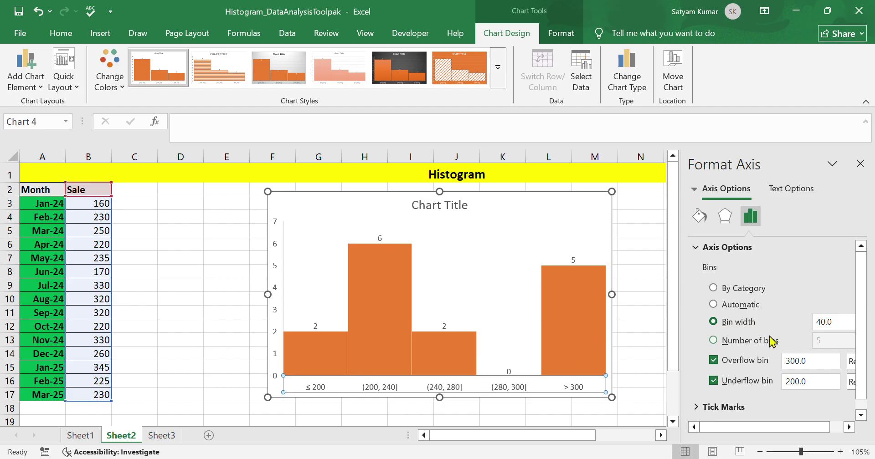
Review the horizontal axis's bin, effects, fill and text options, and close the axis formatting.
scroll(771, 340, "down", 1)
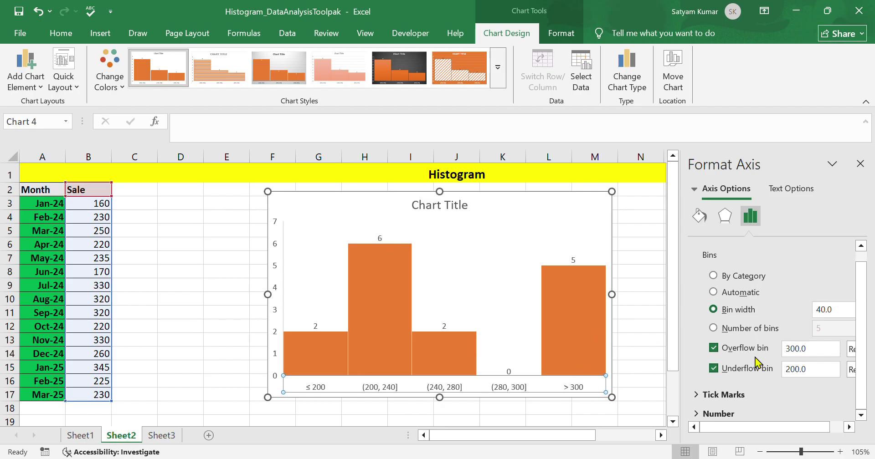
scroll(758, 350, "up", 1)
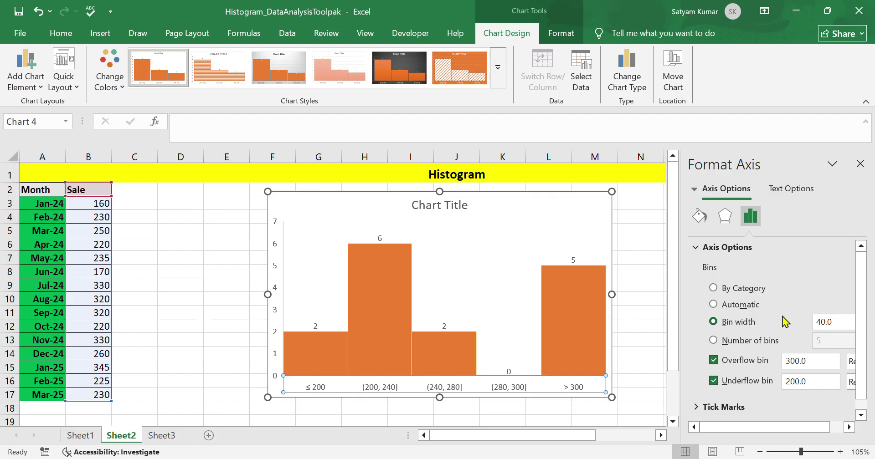
left_click(729, 219)
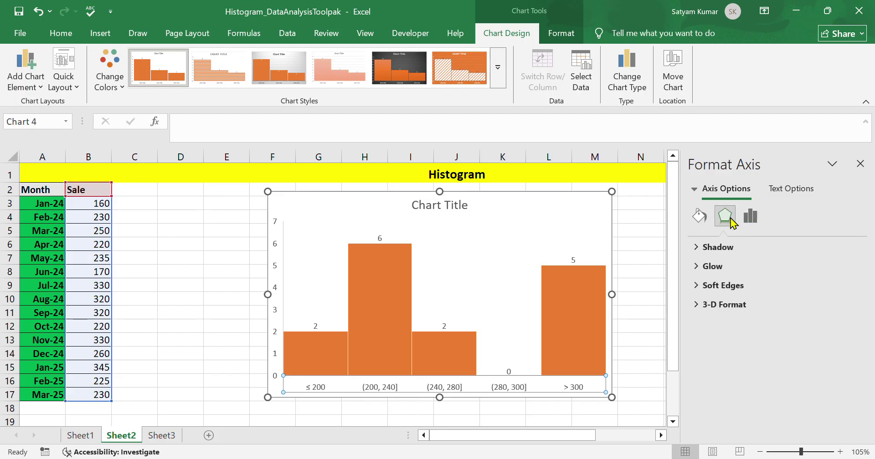
left_click(716, 249)
left_click(717, 247)
left_click(759, 267)
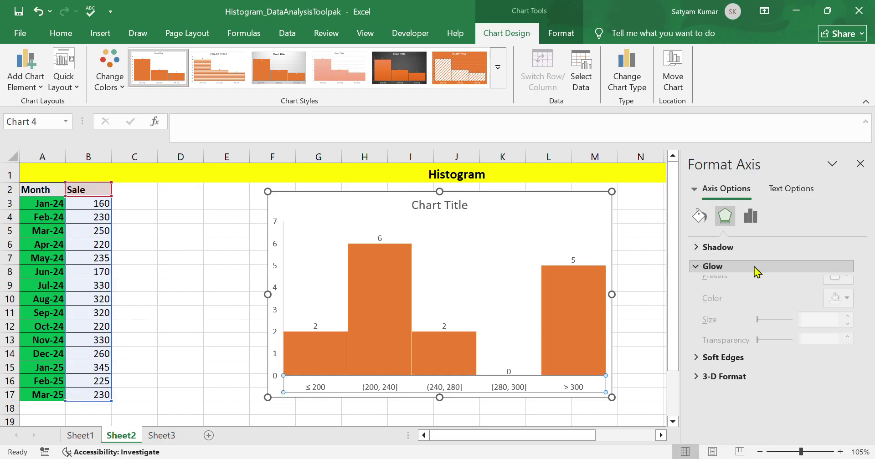
left_click(754, 269)
left_click(742, 286)
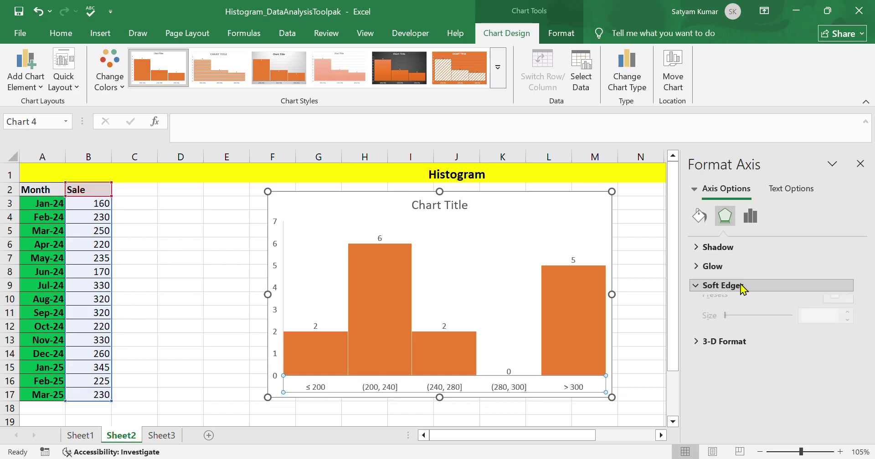
left_click(736, 288)
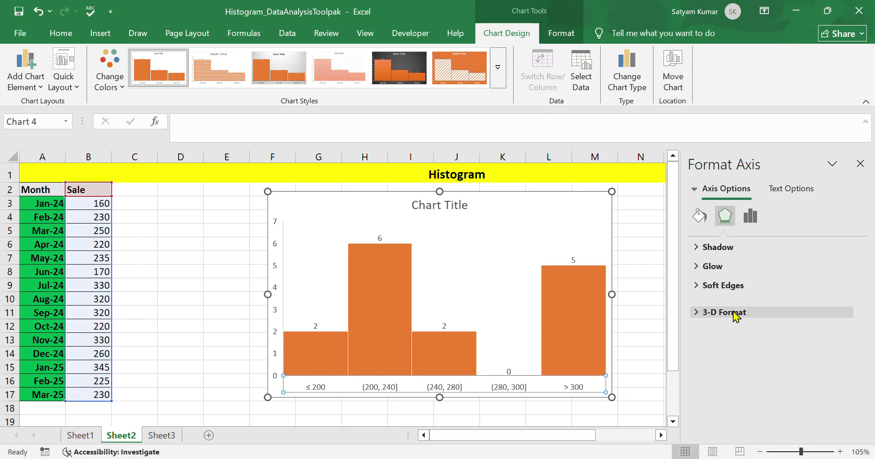
left_click(702, 218)
scroll(501, 332, "down", 1)
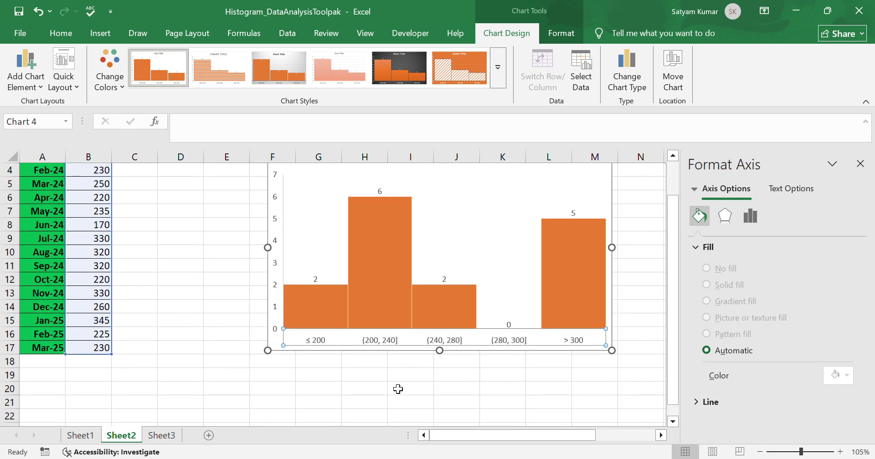
scroll(269, 230, "up", 1)
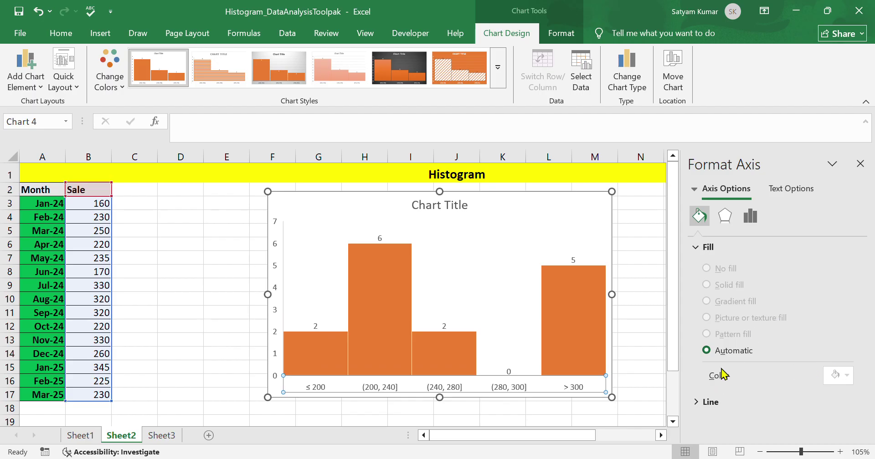
left_click(799, 197)
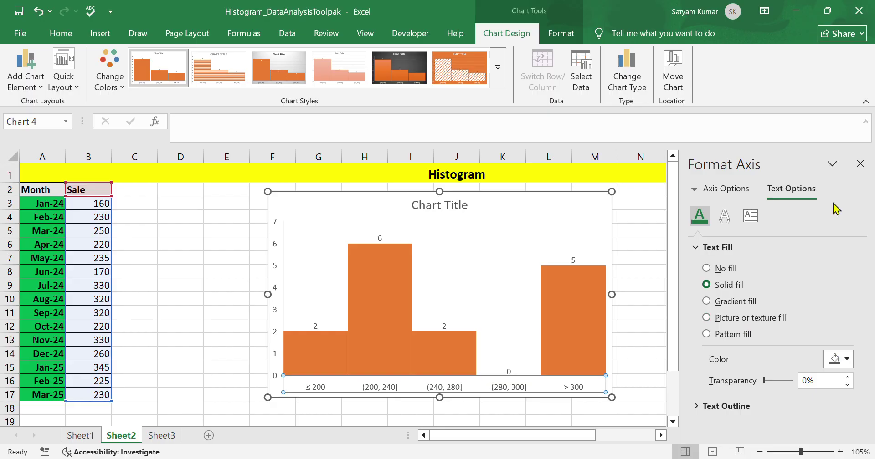
left_click(859, 165)
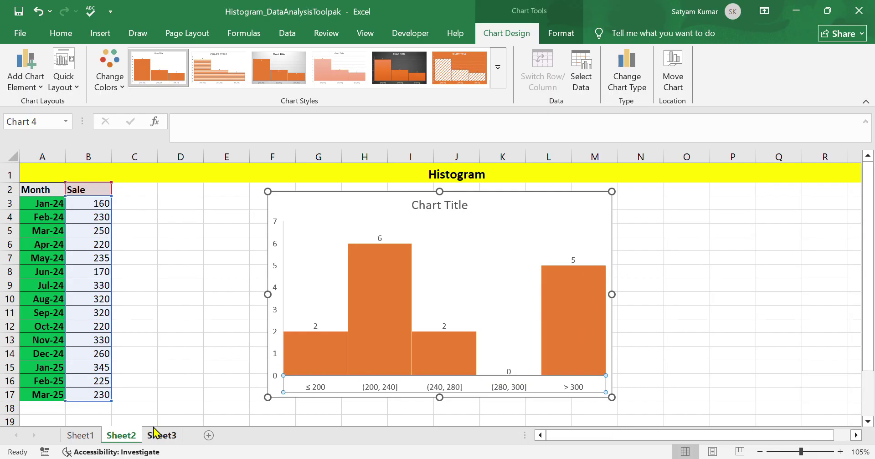
Open Sheet3 and select the monthly sales figures in E3:E17.
left_click(169, 436)
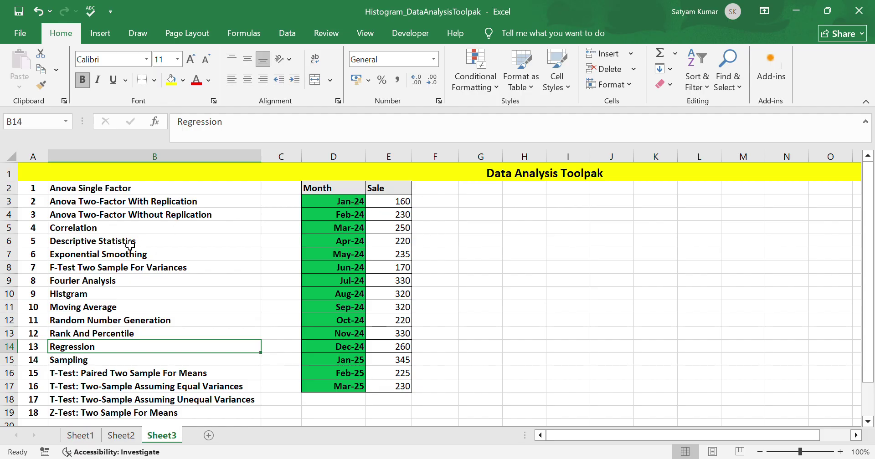
left_click(558, 258)
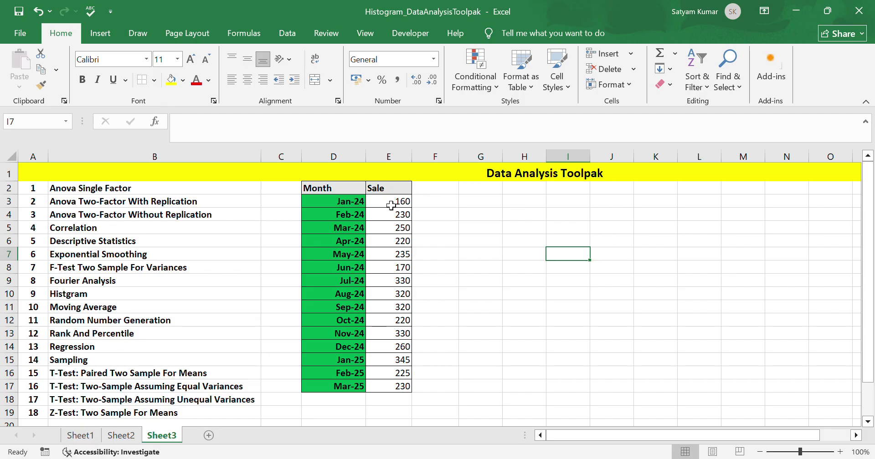
left_click_drag(392, 206, 400, 388)
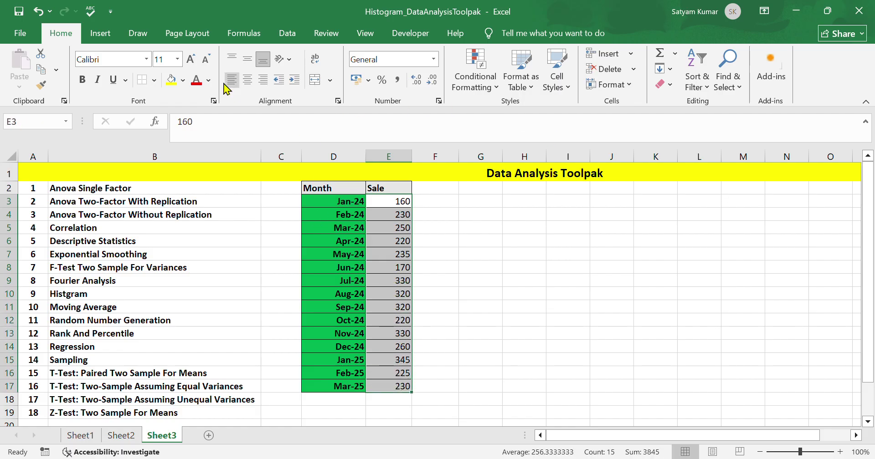
Locate the Data Analysis command and open the program options.
left_click(289, 34)
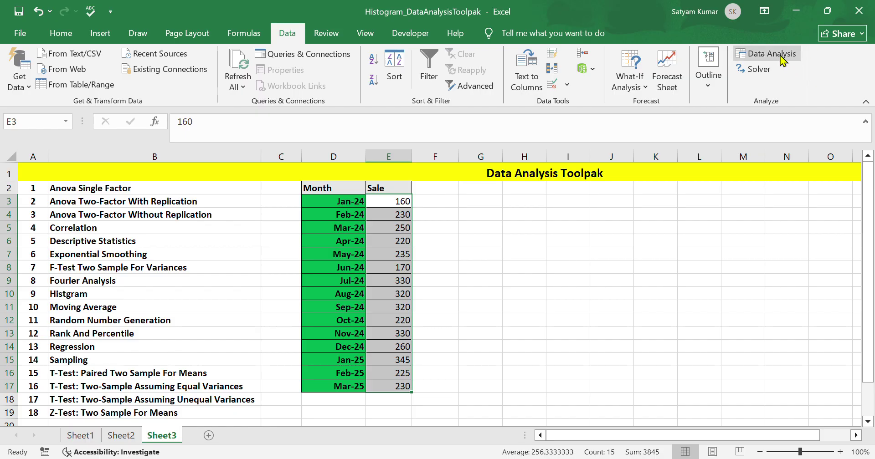
left_click(20, 35)
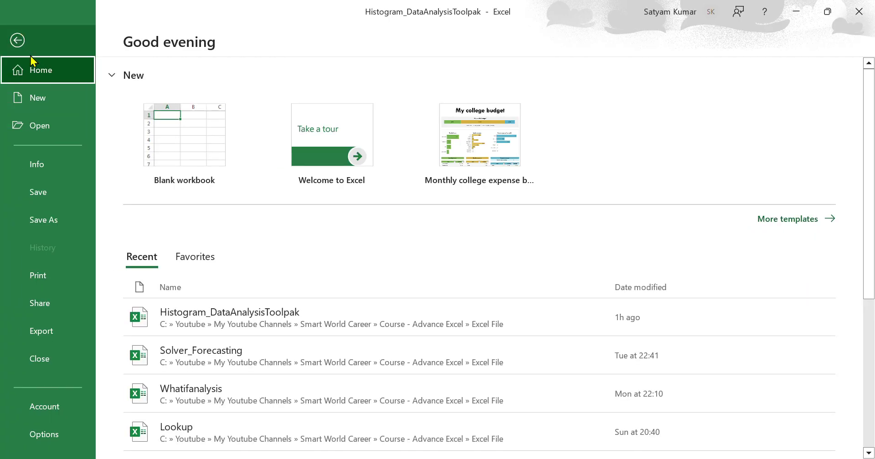
left_click(59, 441)
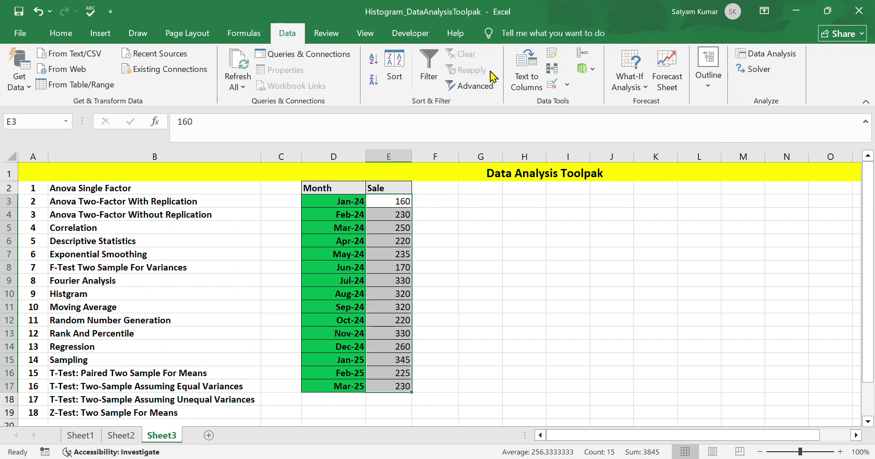
Start the Data Analysis Sampling tool and set its input range to the Sale column, E2:E17.
left_click(765, 55)
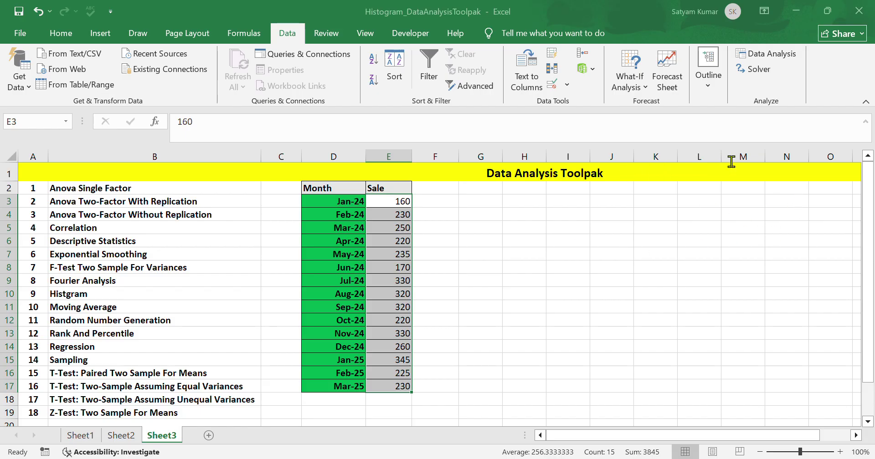
left_click(744, 153)
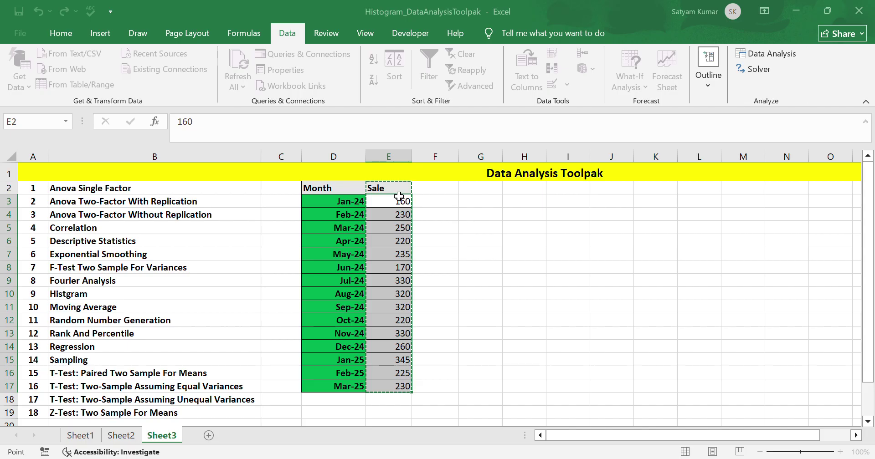
left_click_drag(397, 191, 393, 291)
left_click_drag(391, 187, 404, 395)
left_click_drag(402, 187, 415, 387)
left_click(821, 135)
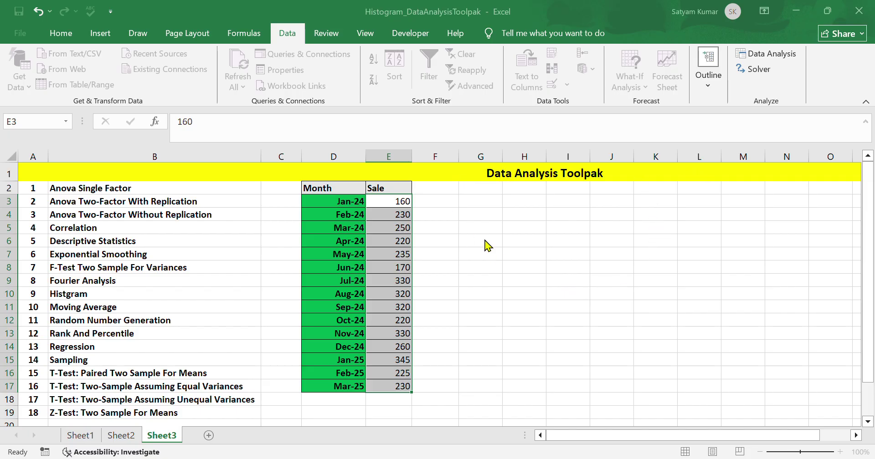
Set the sampling output to start at G3 and generate five random sales samples.
left_click(737, 286)
left_click(472, 203)
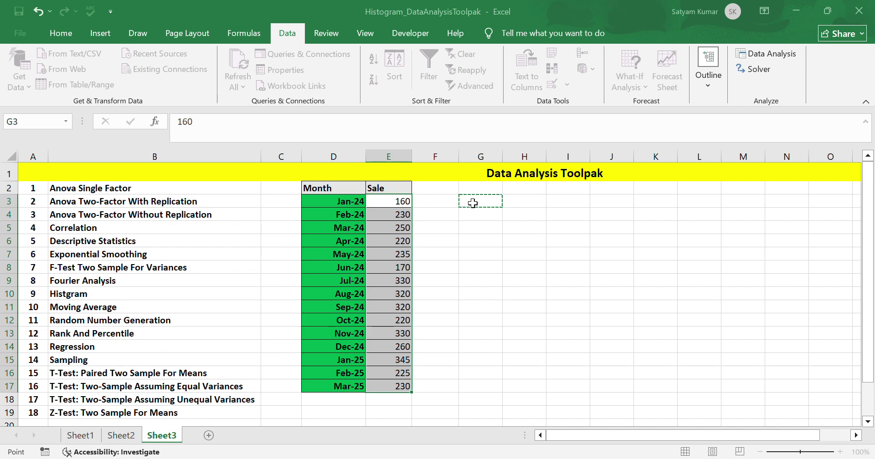
left_click(816, 138)
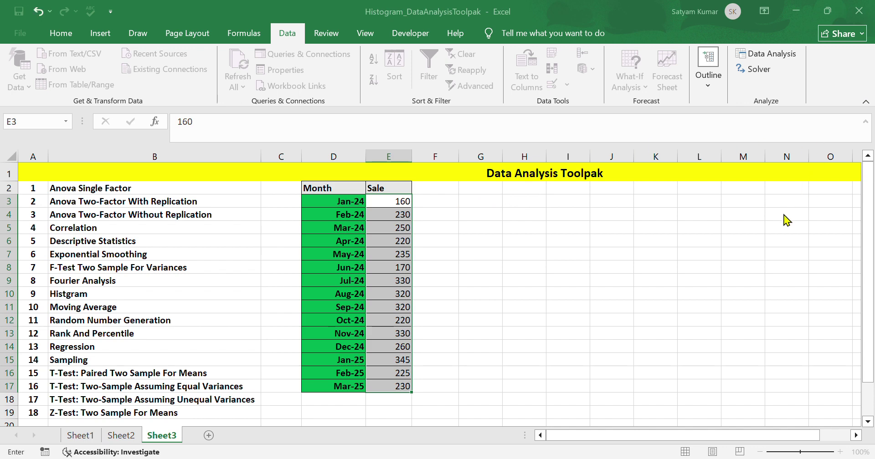
left_click(790, 141)
left_click(539, 248)
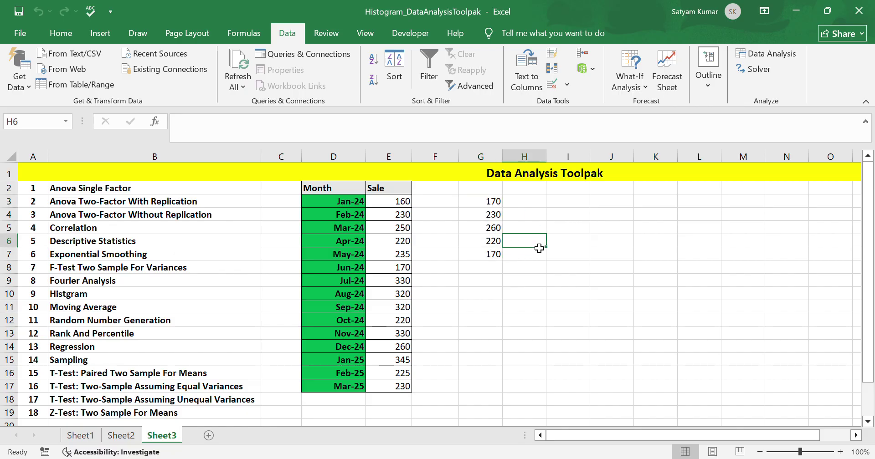
Delete the sampled sales values in G3:G7.
left_click_drag(488, 201, 482, 255)
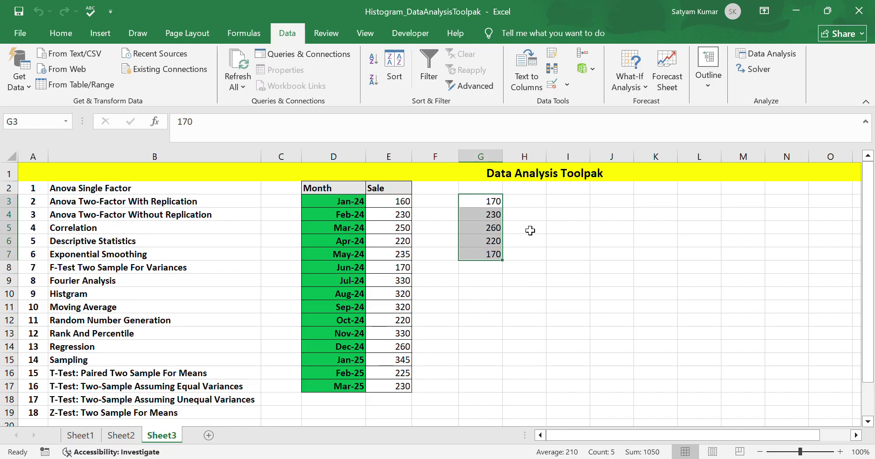
left_click(541, 220)
left_click_drag(486, 203, 488, 253)
key("Delete")
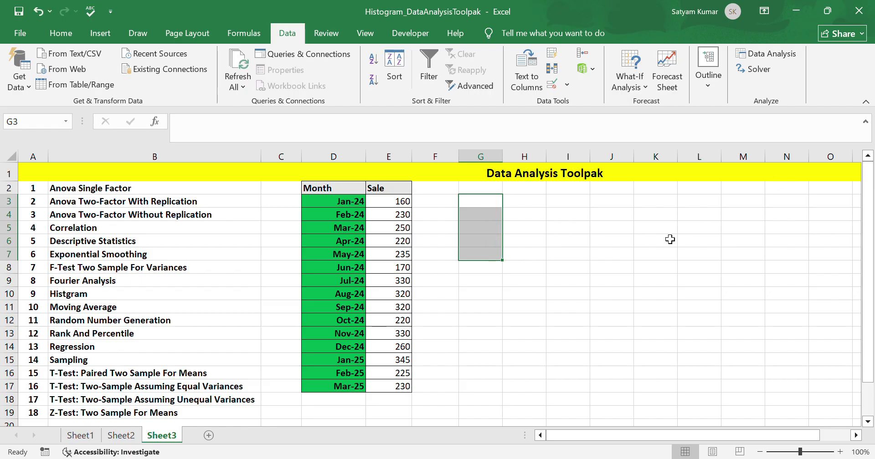
left_click(565, 267)
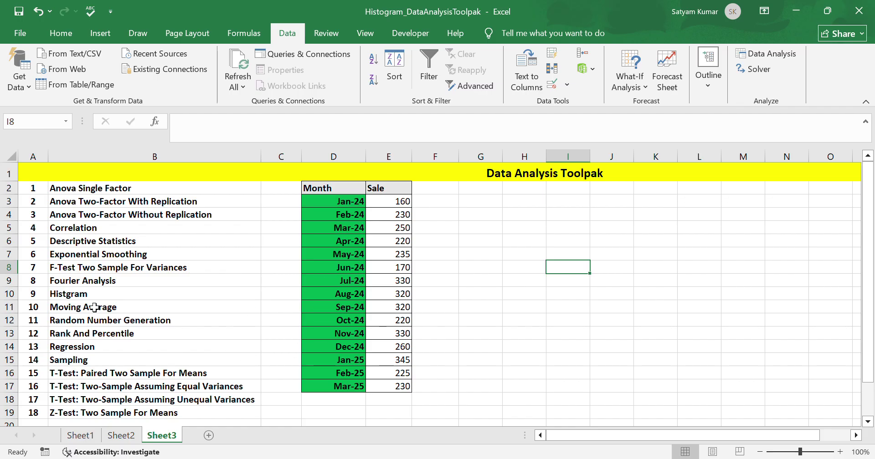
Select the Sale column including its header, E2:E17, as the data for Descriptive Statistics.
left_click(132, 248)
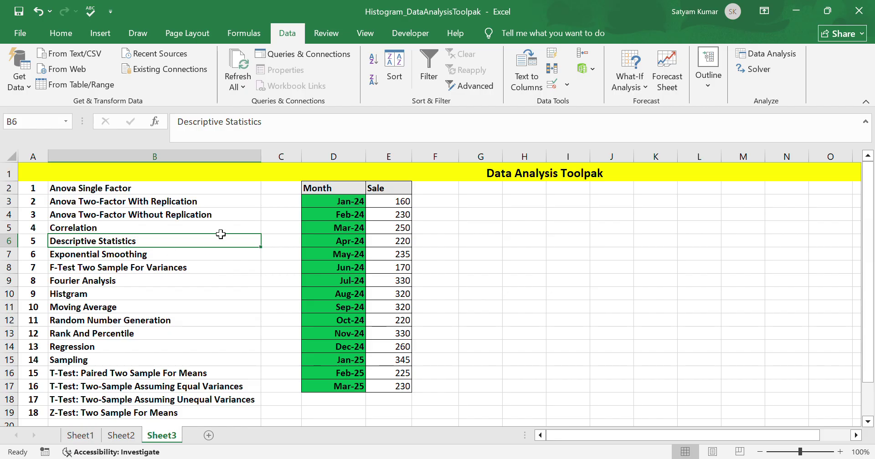
left_click(541, 257)
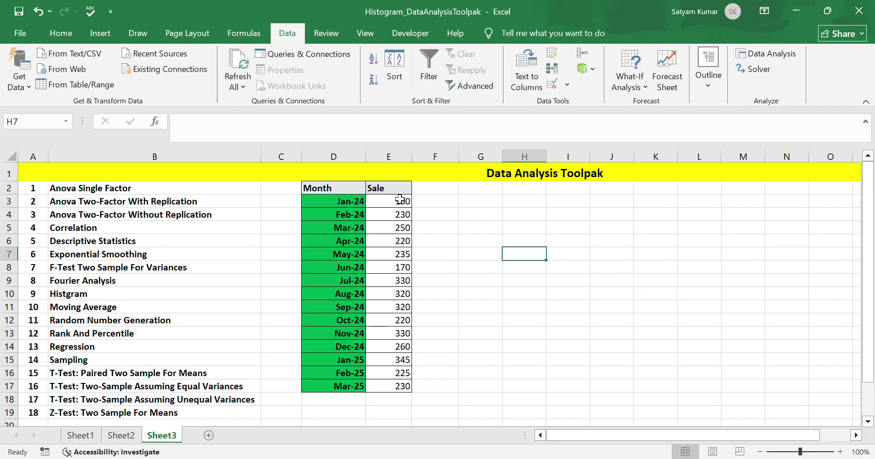
left_click_drag(400, 201, 395, 385)
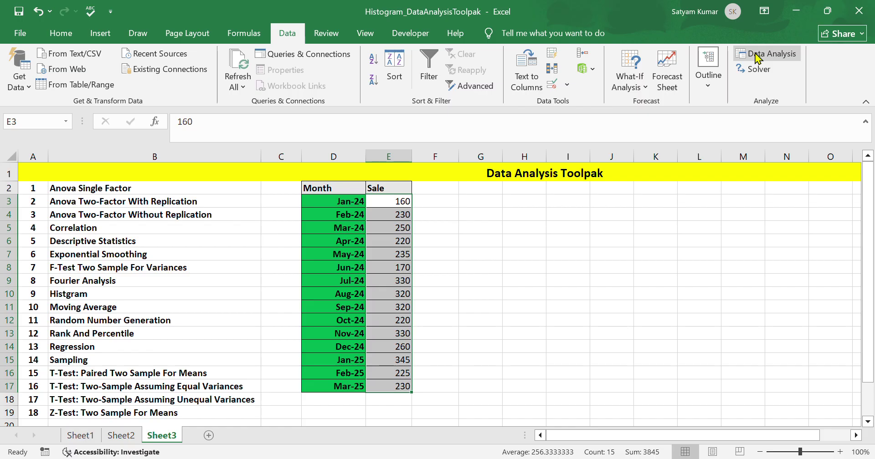
left_click(427, 211)
left_click(397, 189)
left_click_drag(397, 188, 400, 385)
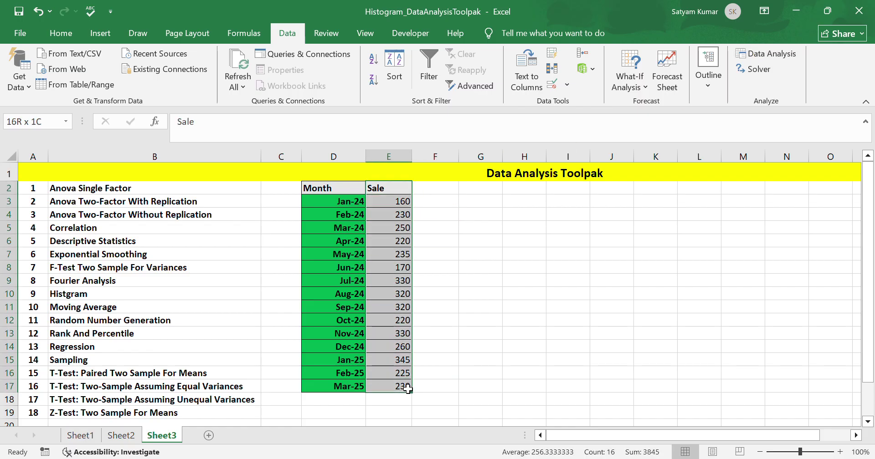
Run Descriptive Statistics on E2:E17 with first-row labels and summary statistics, placing the output at G3.
left_click(777, 64)
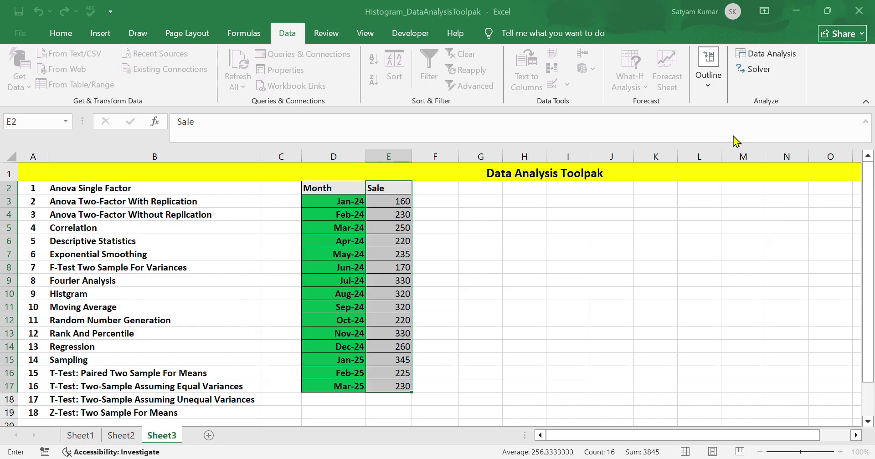
left_click_drag(401, 190, 400, 385)
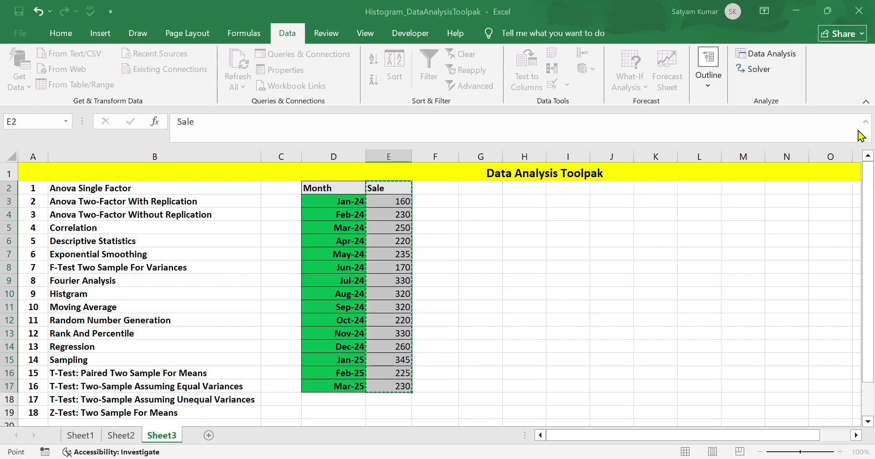
left_click(821, 121)
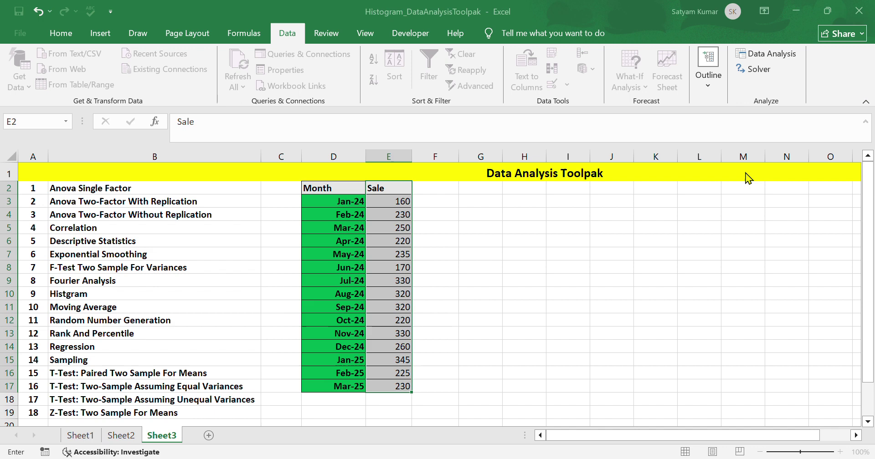
left_click(541, 183)
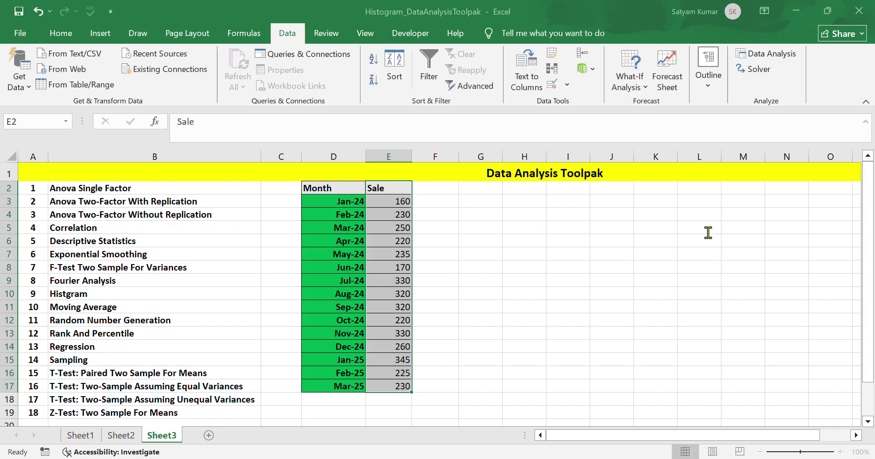
left_click(472, 205)
key("Escape")
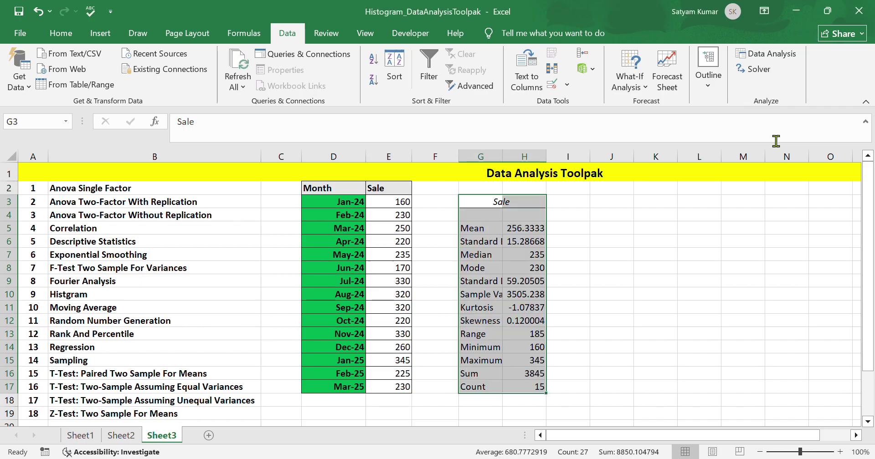
Widen columns G and H to fit the descriptive statistics labels and values.
left_click(639, 230)
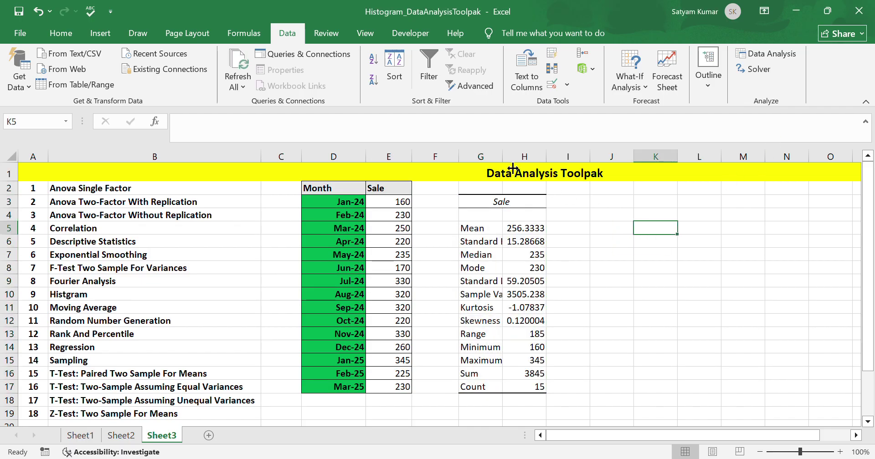
left_click_drag(501, 156, 610, 162)
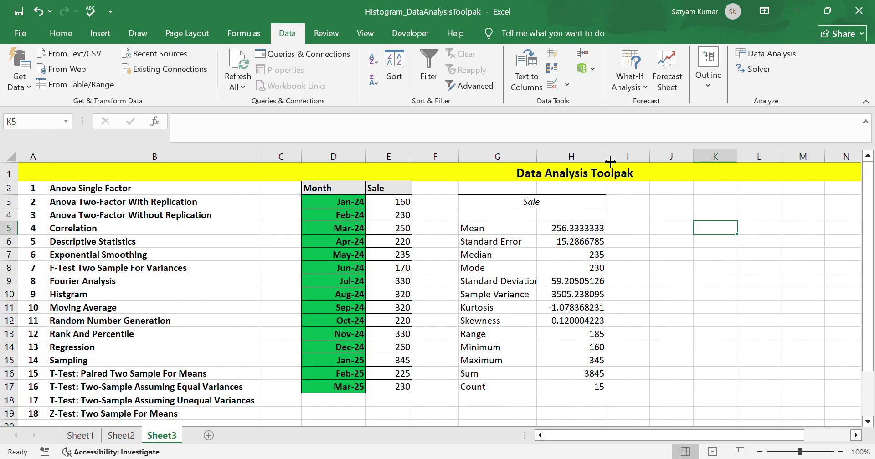
left_click(668, 233)
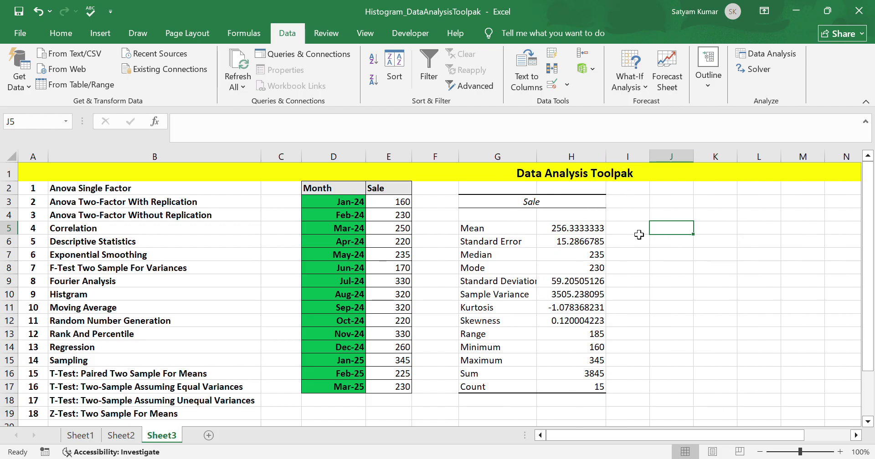